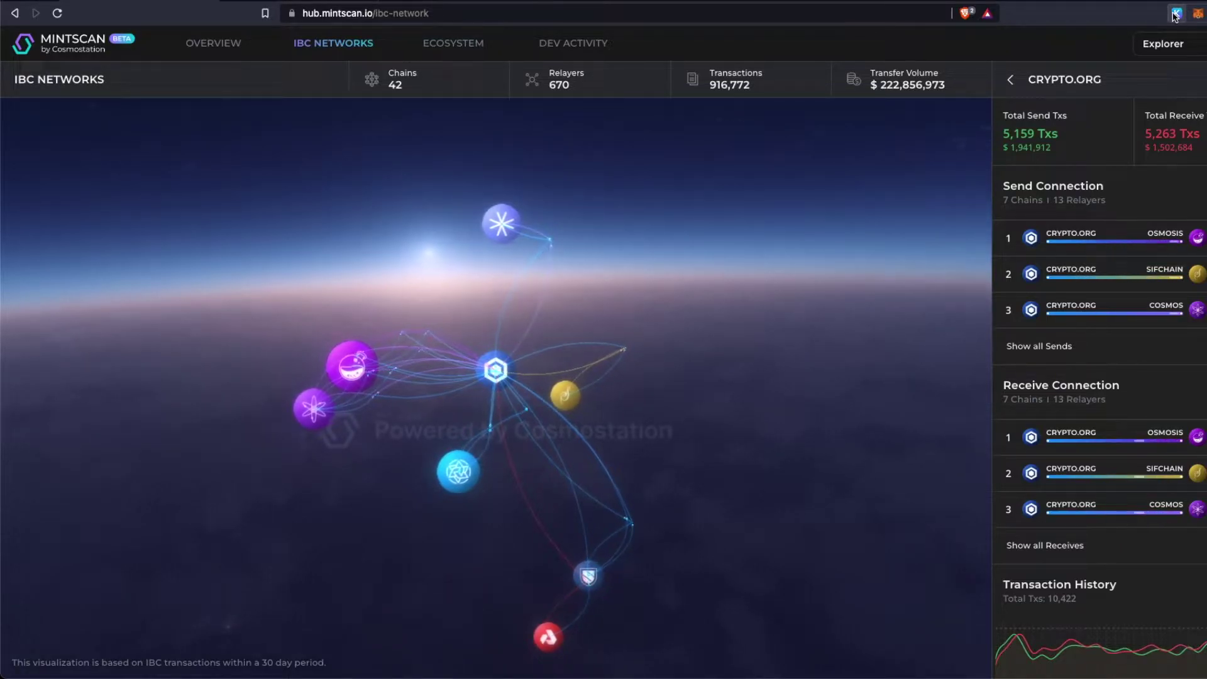
- Open the Keplr wallet, check the available CRO balance and yearly staking rate, and open the Crypto.org staking dashboard
left_click(1175, 13)
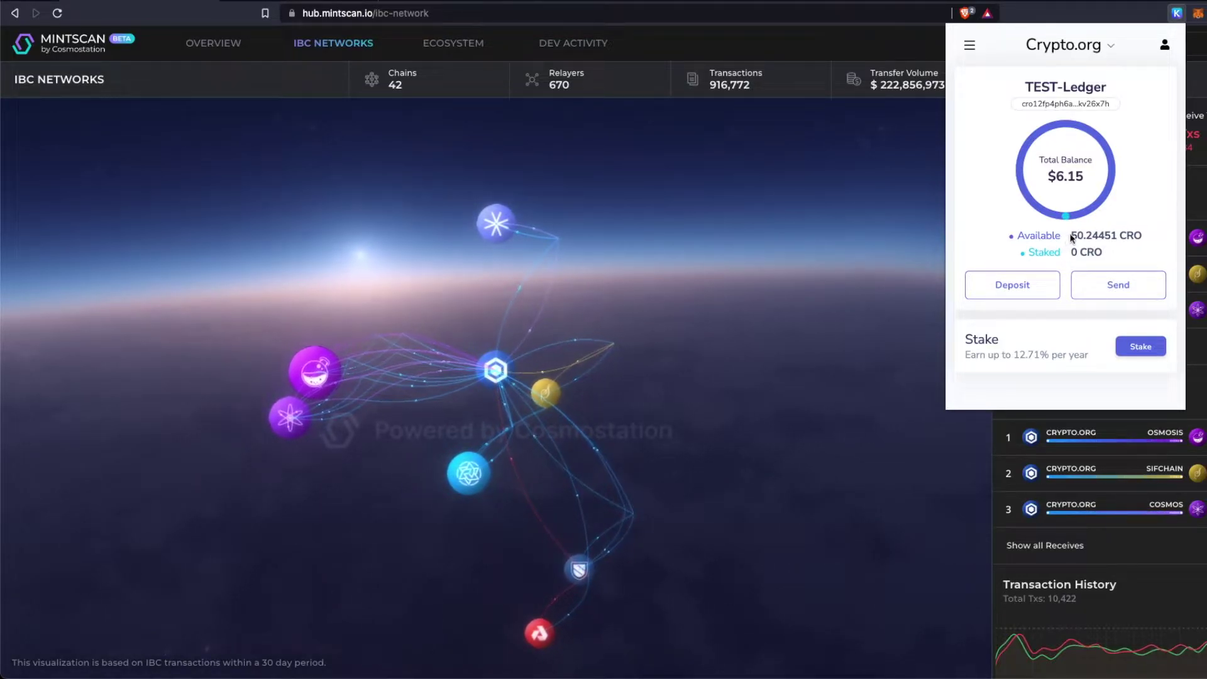
left_click_drag(1072, 237, 1086, 238)
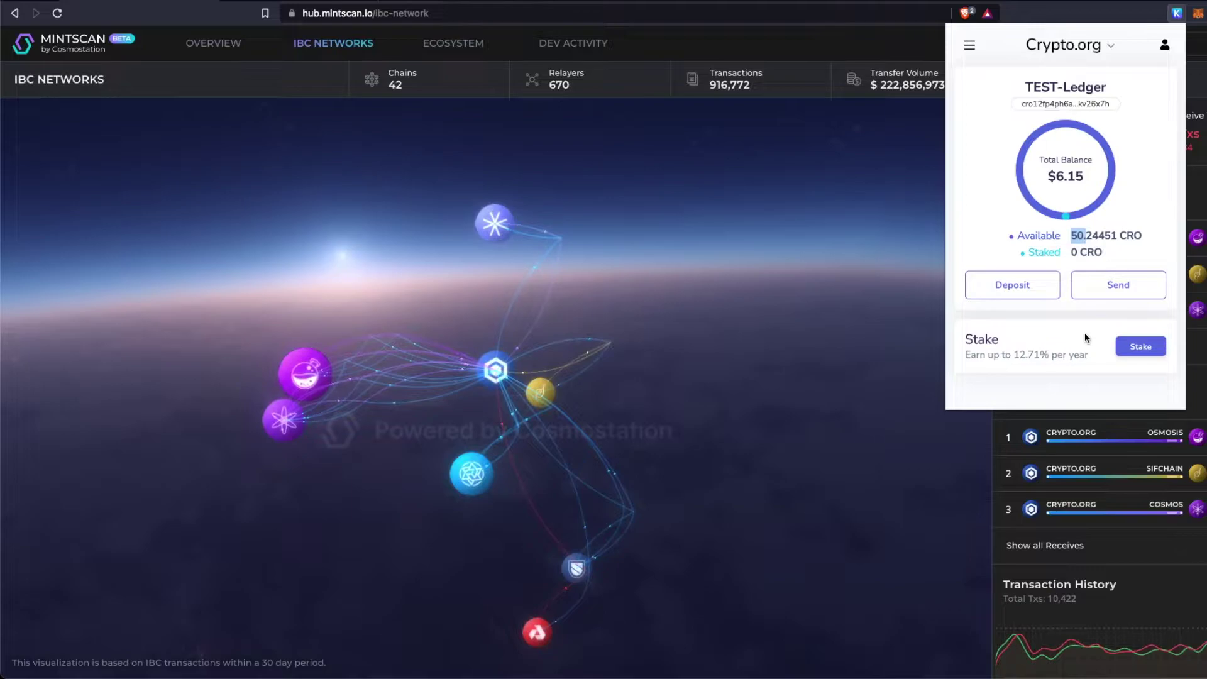
left_click_drag(1005, 355, 1041, 355)
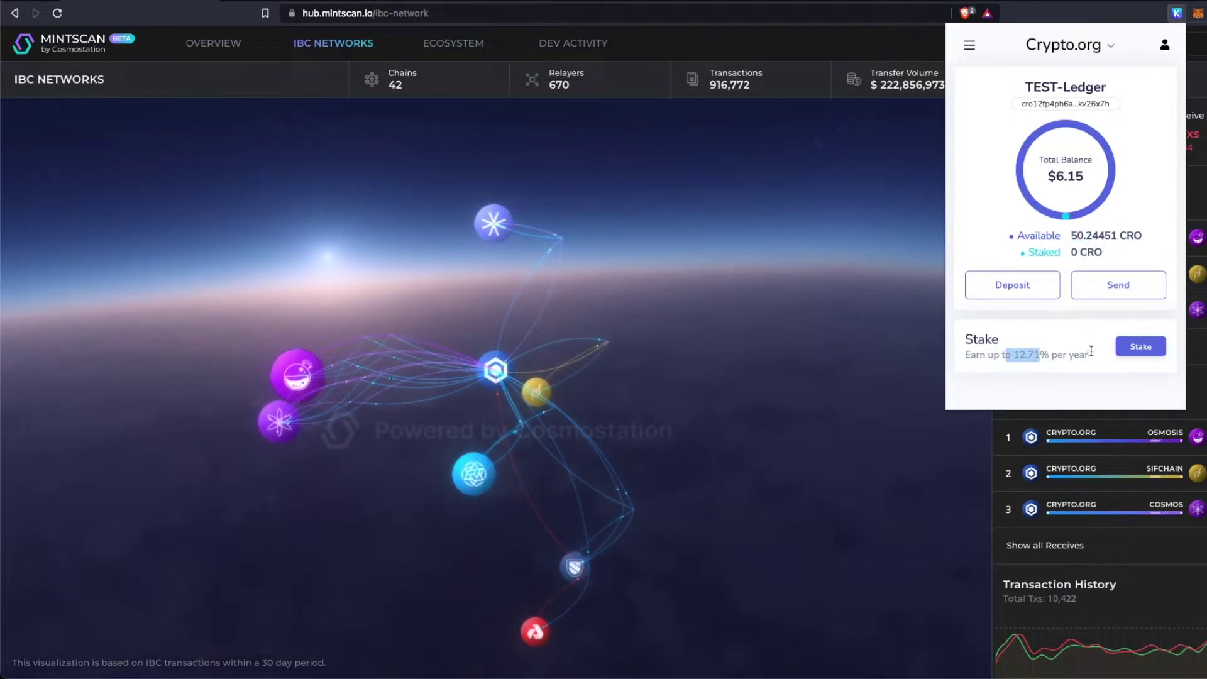
left_click(1144, 347)
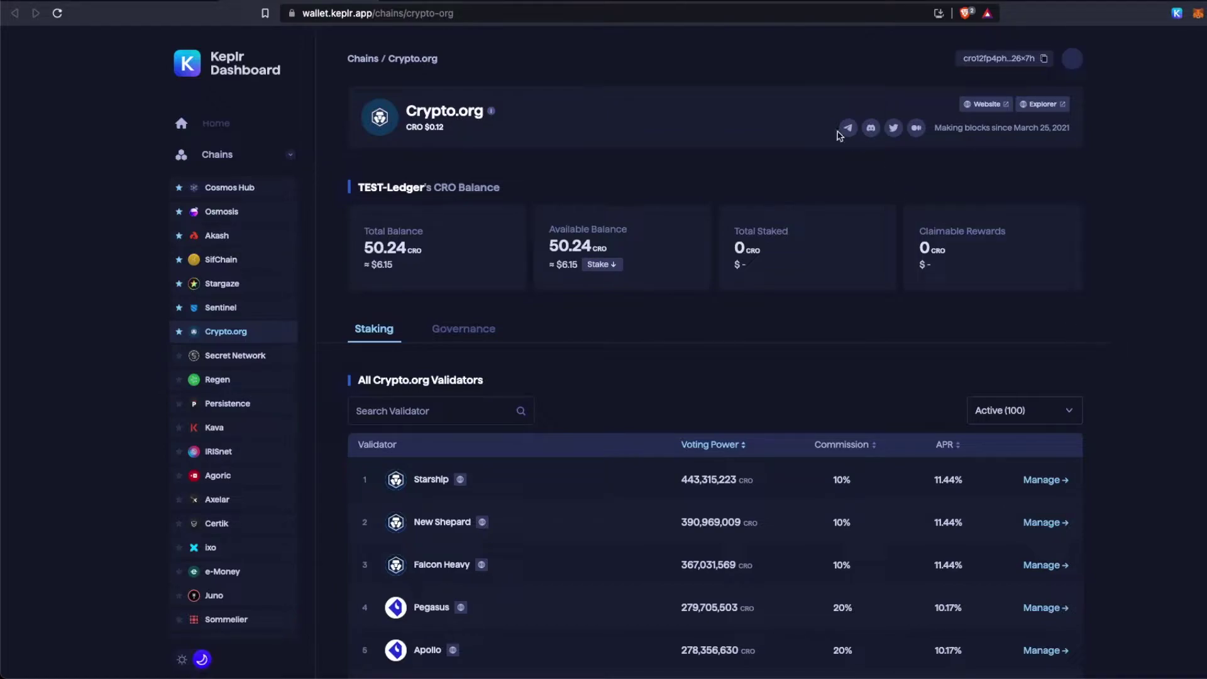
- Look over the introduction and Earn section of the crypto.com DeFi Wallet page and return to the Keplr Dashboard
left_click(643, 2)
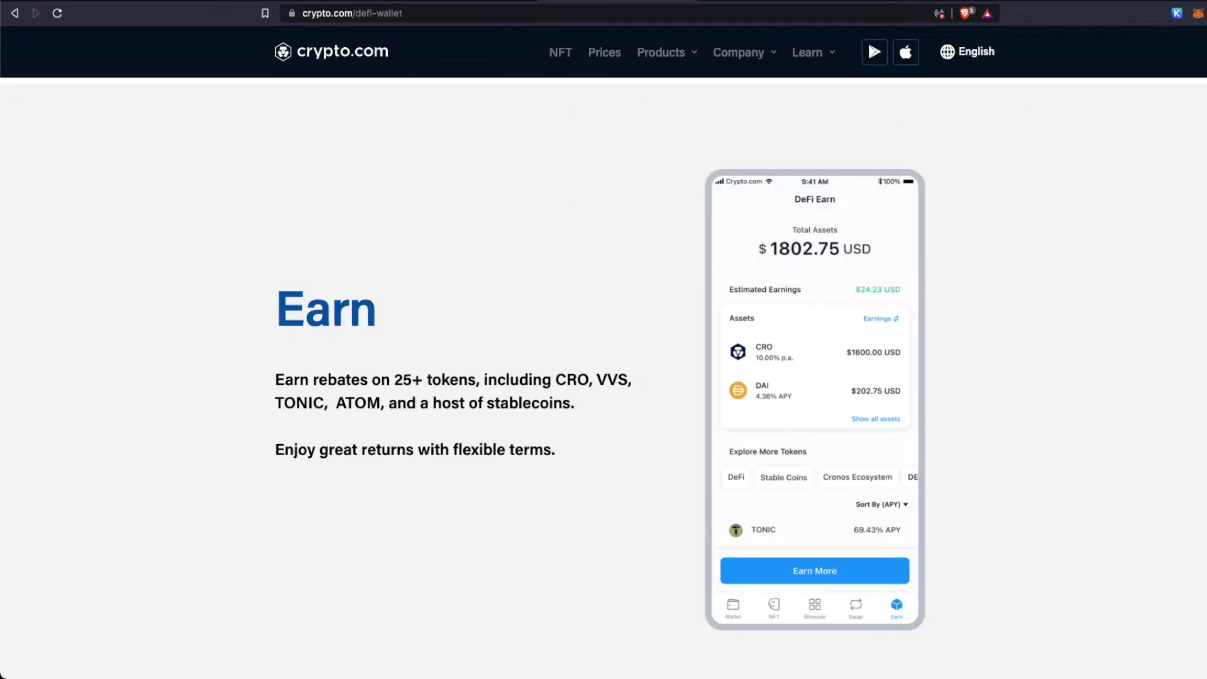
scroll(604, 377, "up", 7)
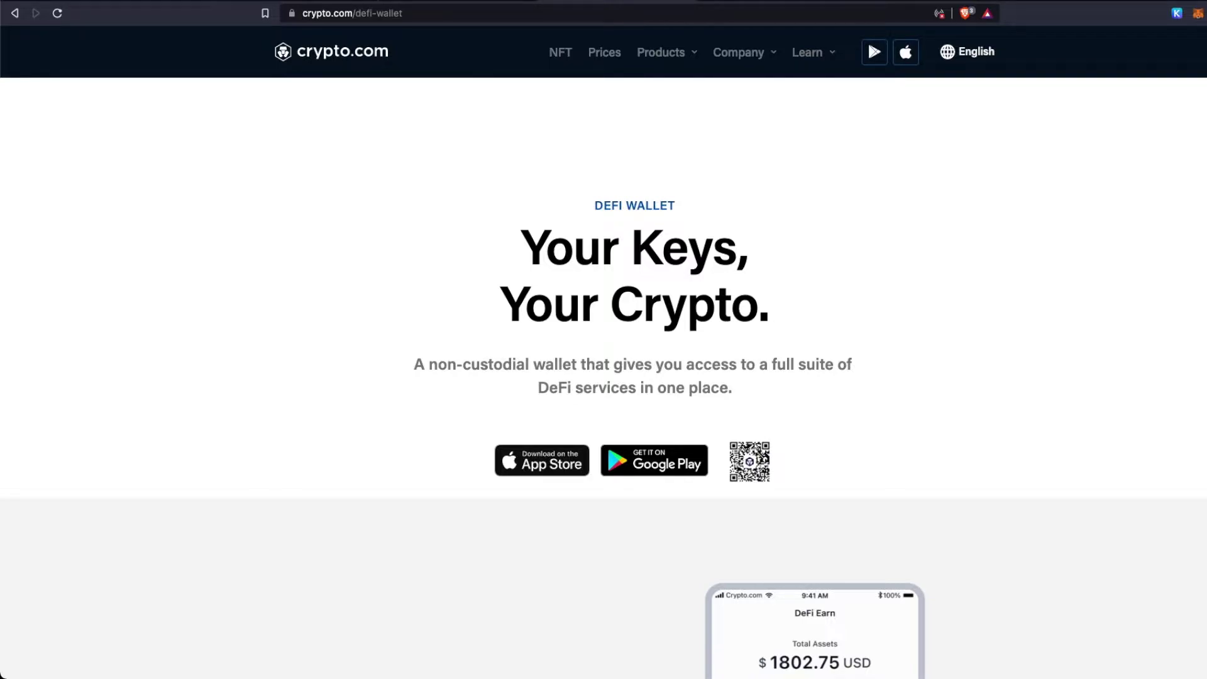
scroll(604, 378, "down", 7)
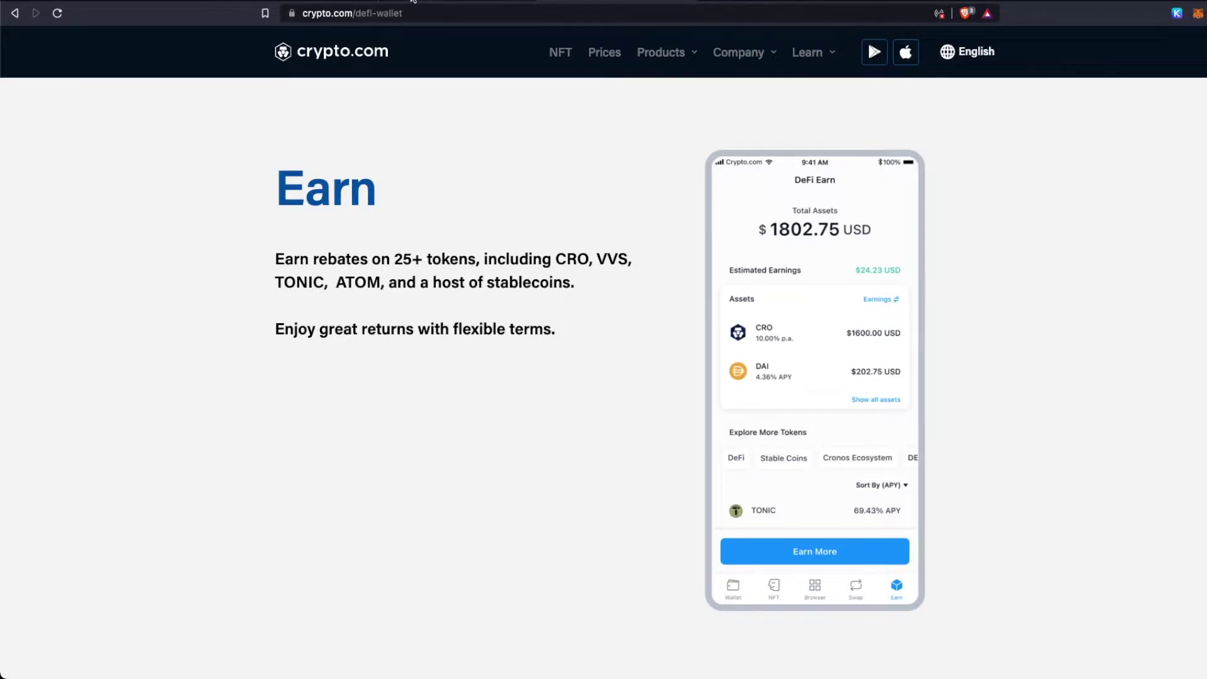
left_click(300, 1)
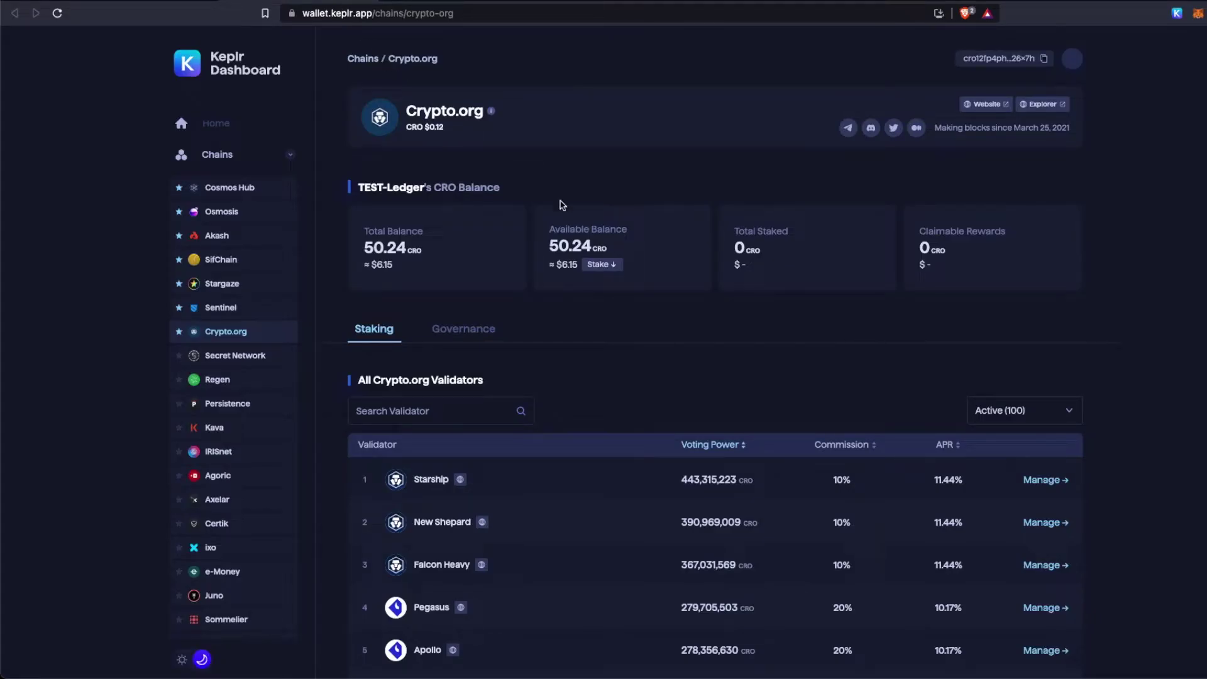
- Search the Crypto.org validators for "stakin" and open the delegation form of the Stakin validator
scroll(922, 363, "down", 3)
scroll(922, 363, "down", 1)
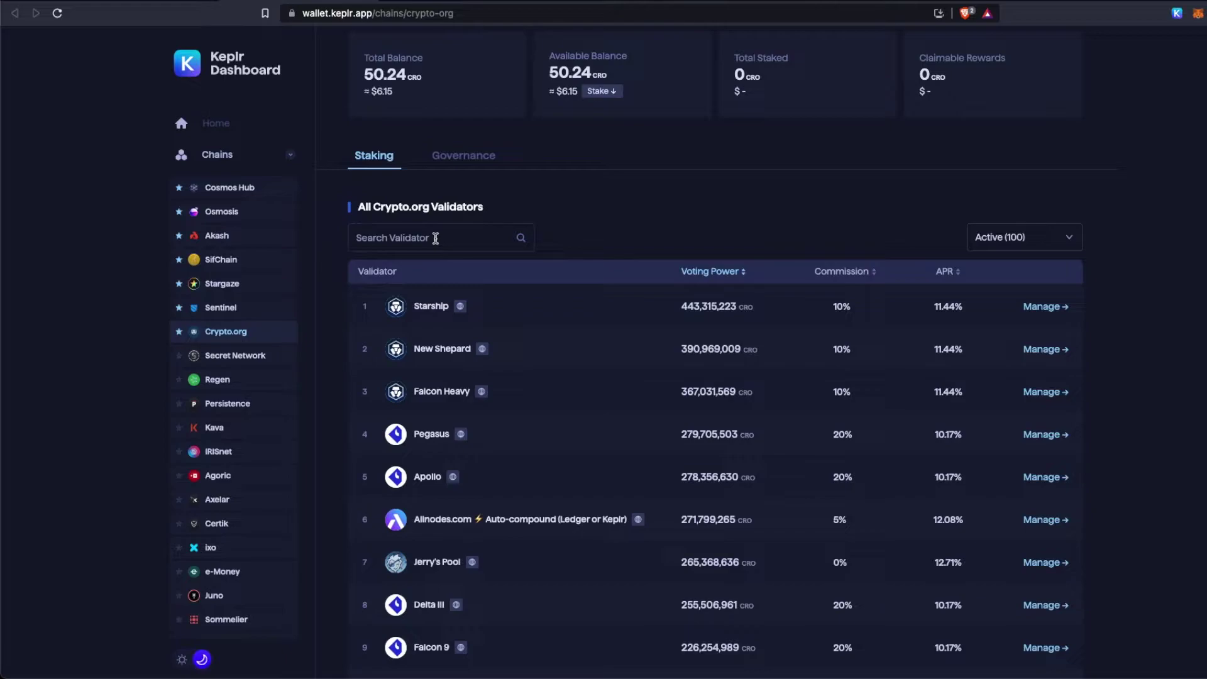
type("stakin")
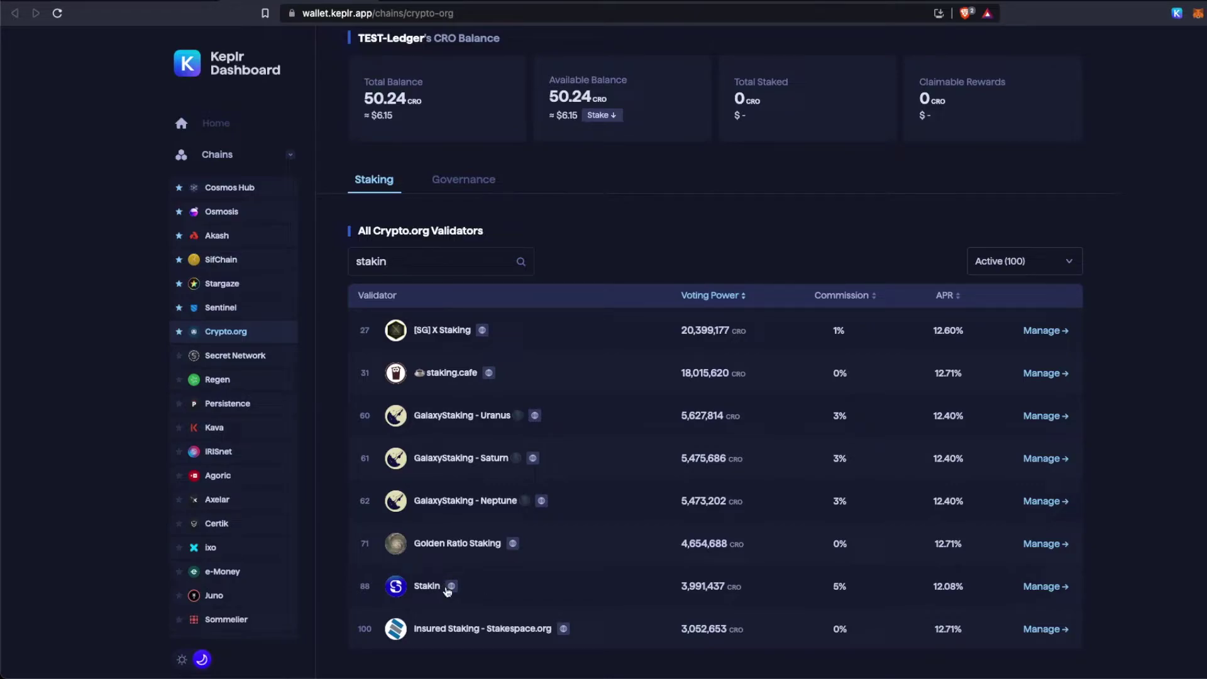
left_click(1042, 589)
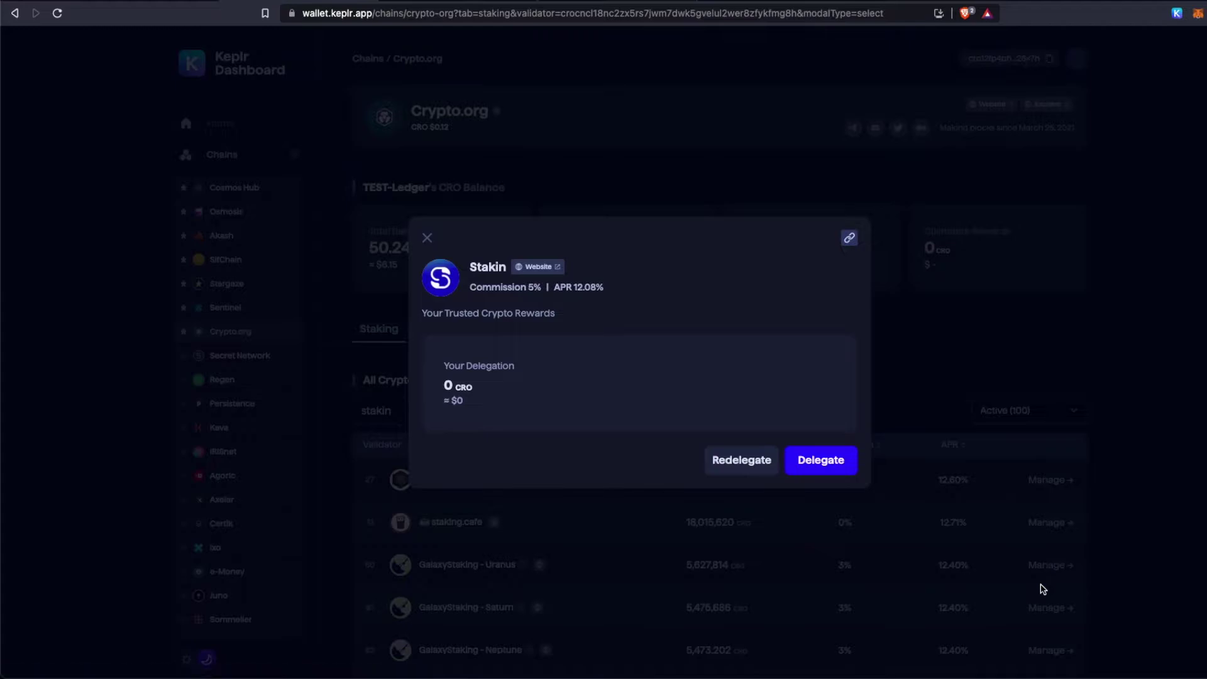
left_click(820, 464)
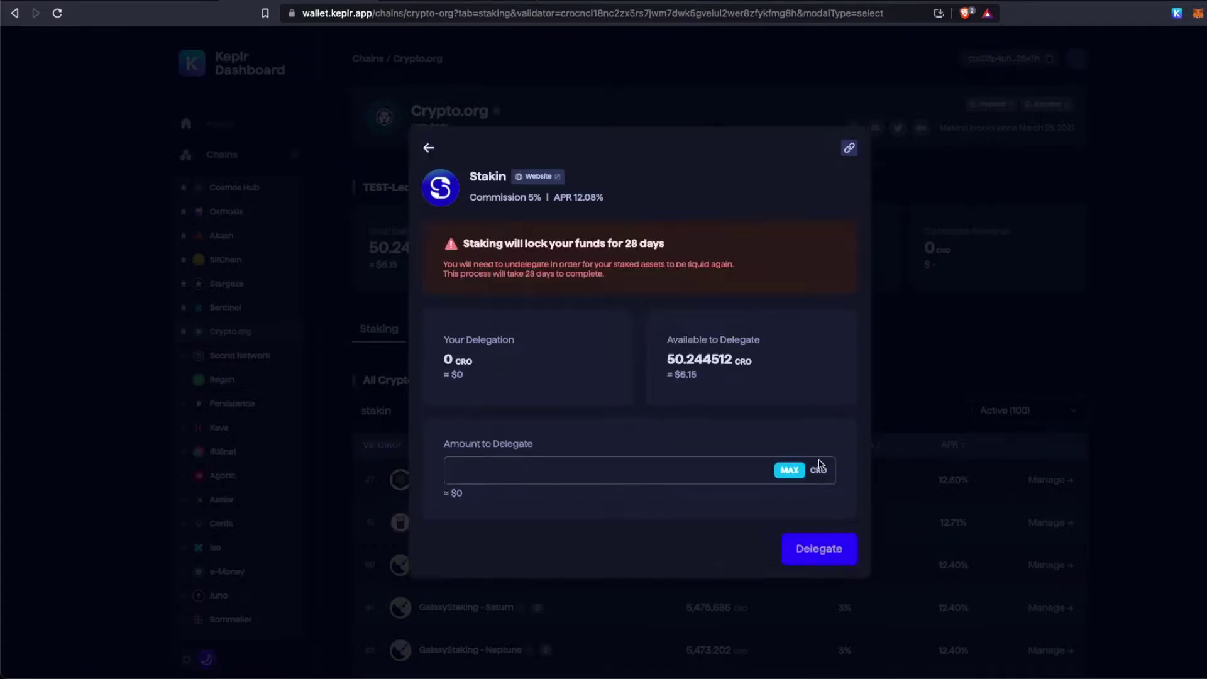
- Read the fund lock-up warning and submit a delegation of 1 CRO to Stakin
left_click_drag(463, 244, 681, 247)
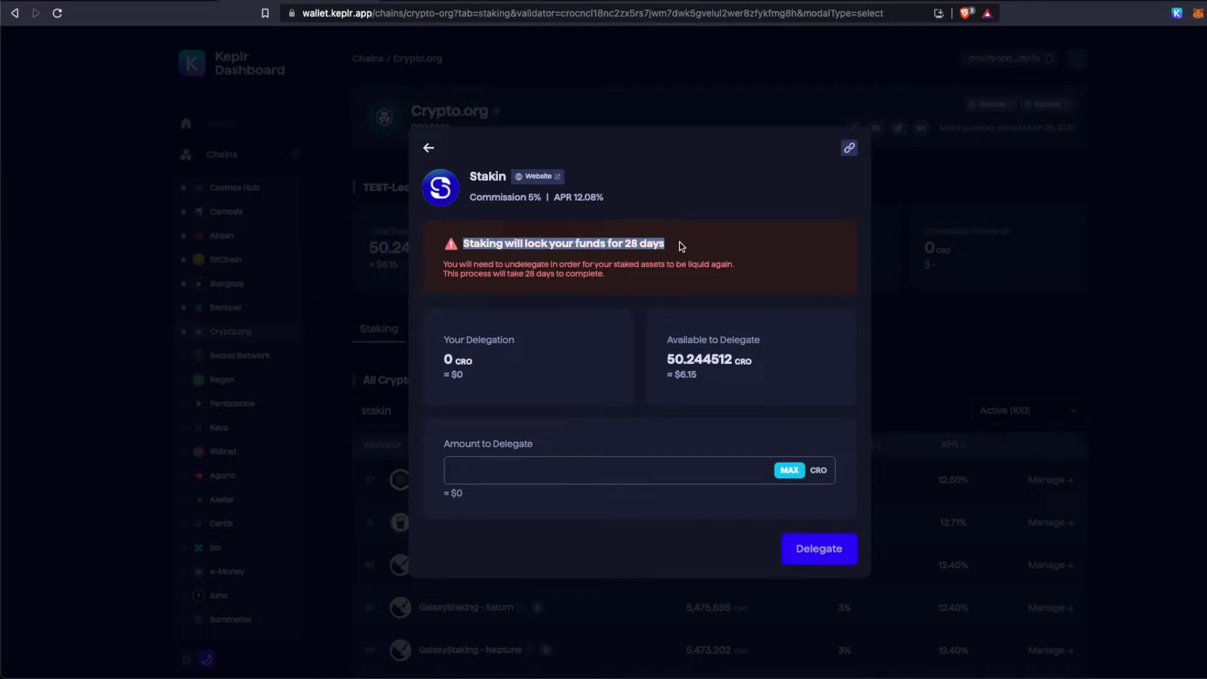
left_click(682, 247)
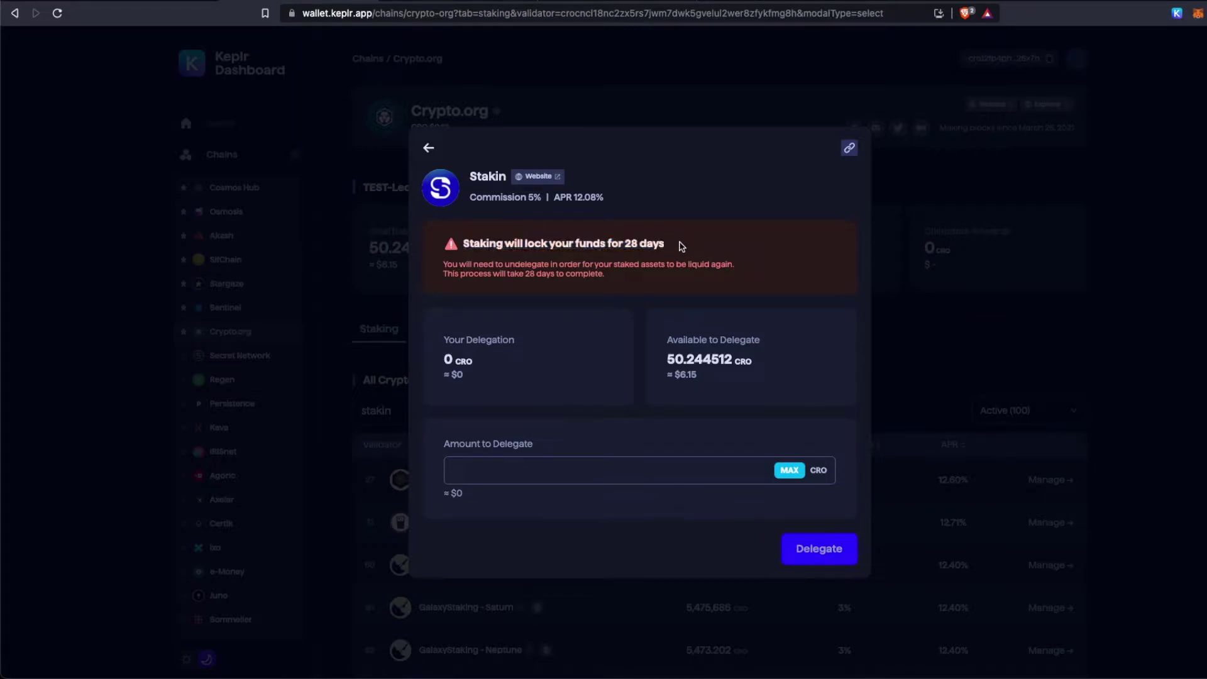
left_click(519, 468)
type("1")
left_click(819, 549)
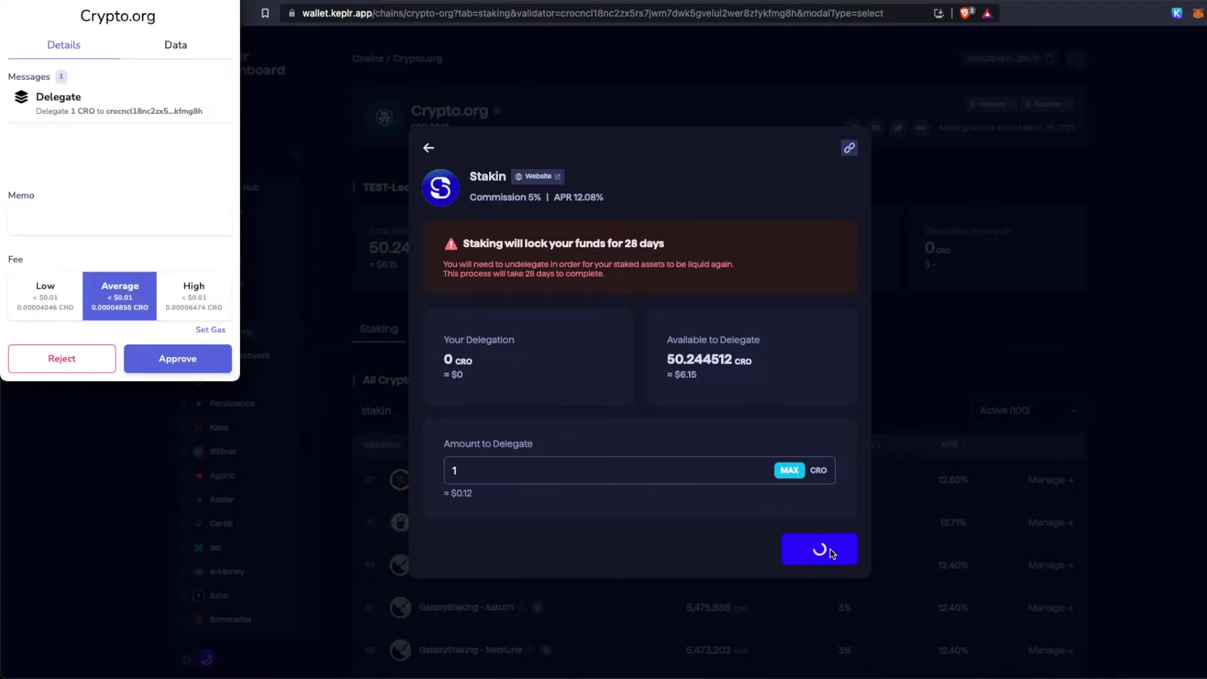
- Approve the delegation transaction in Keplr with the Average fee and proceed with the Ledger connection for signing
left_click_drag(126, 2, 290, 158)
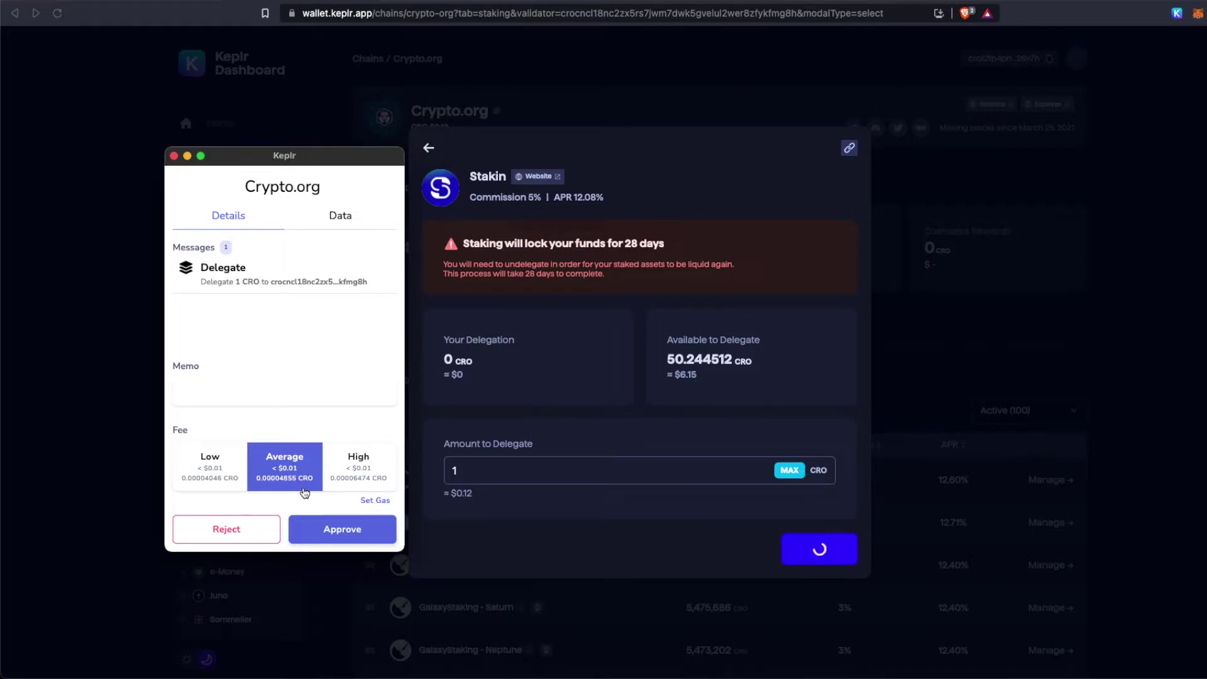
left_click(378, 535)
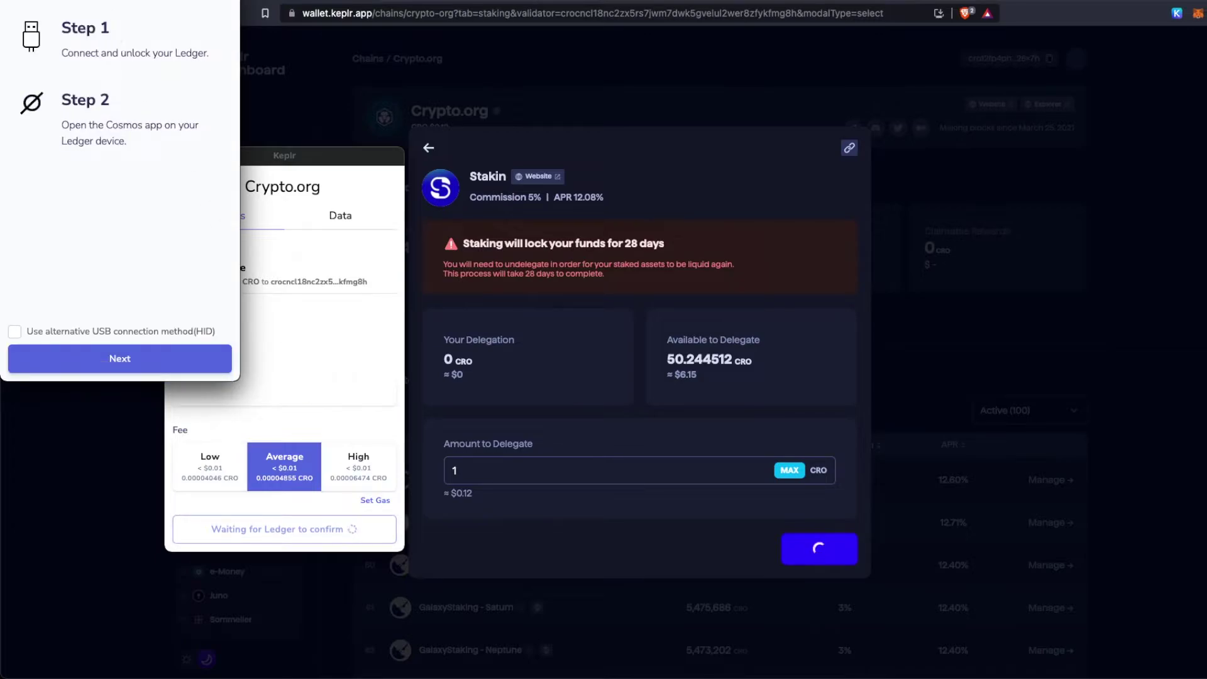
left_click_drag(753, 182, 986, 165)
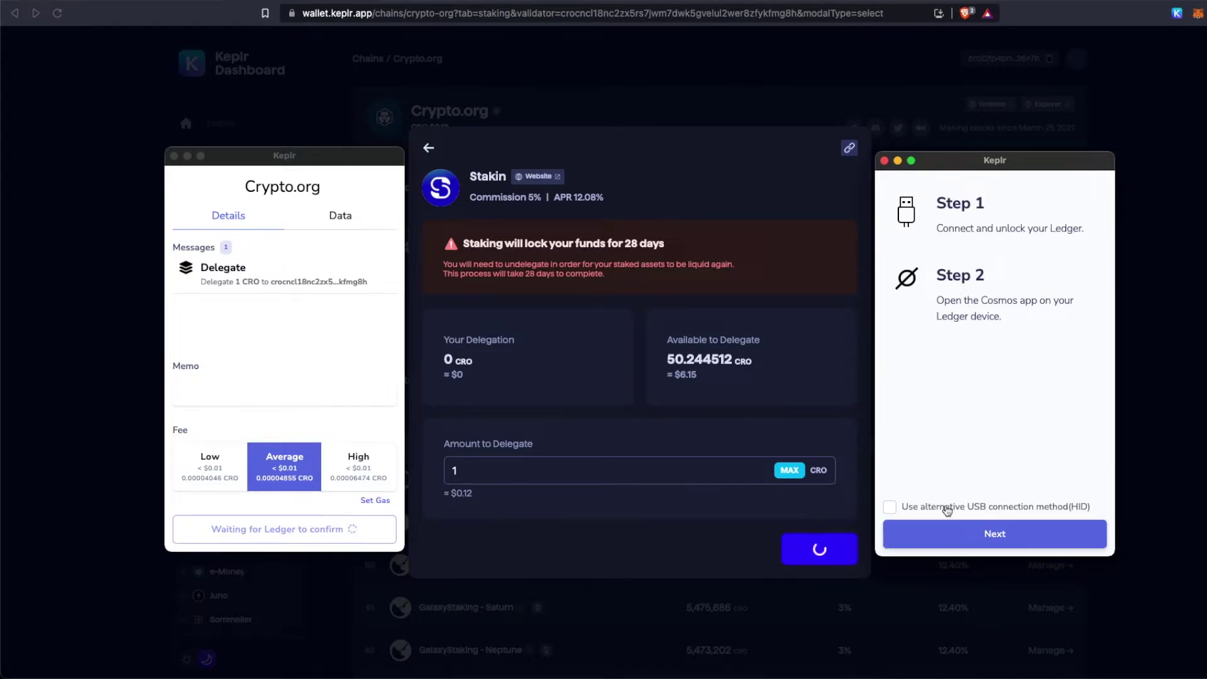
left_click(957, 532)
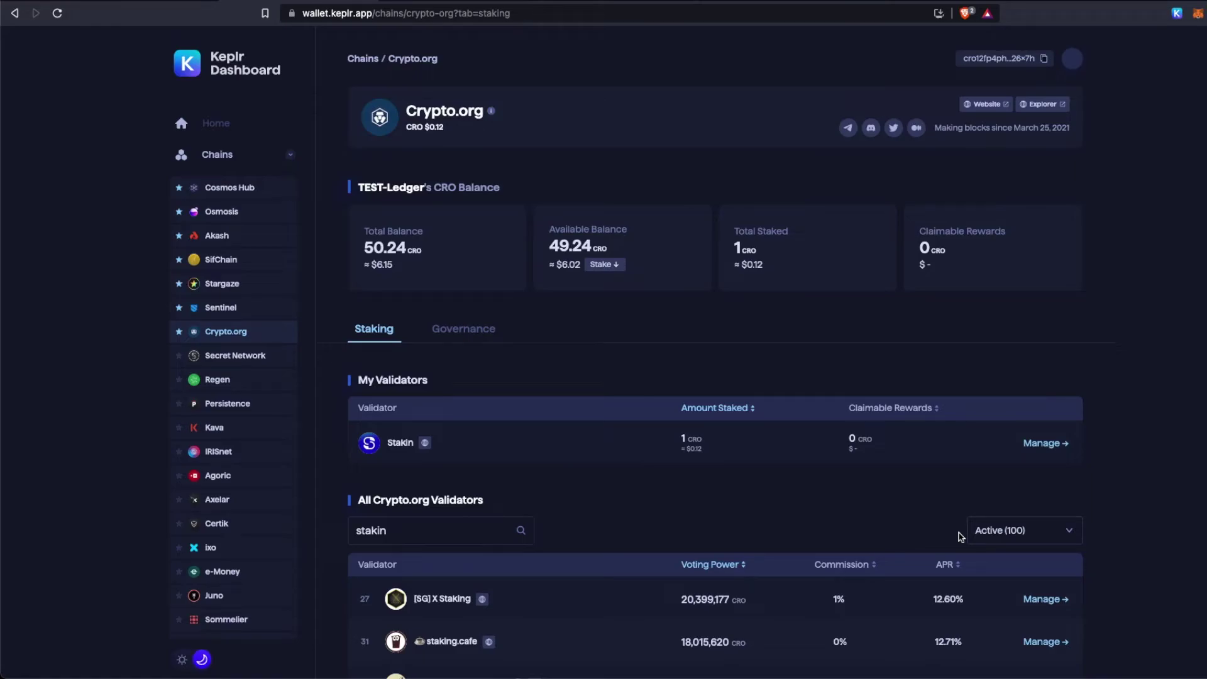
- Open the undelegation form for the existing Stakin delegation and review the unbonding conditions
left_click(1048, 444)
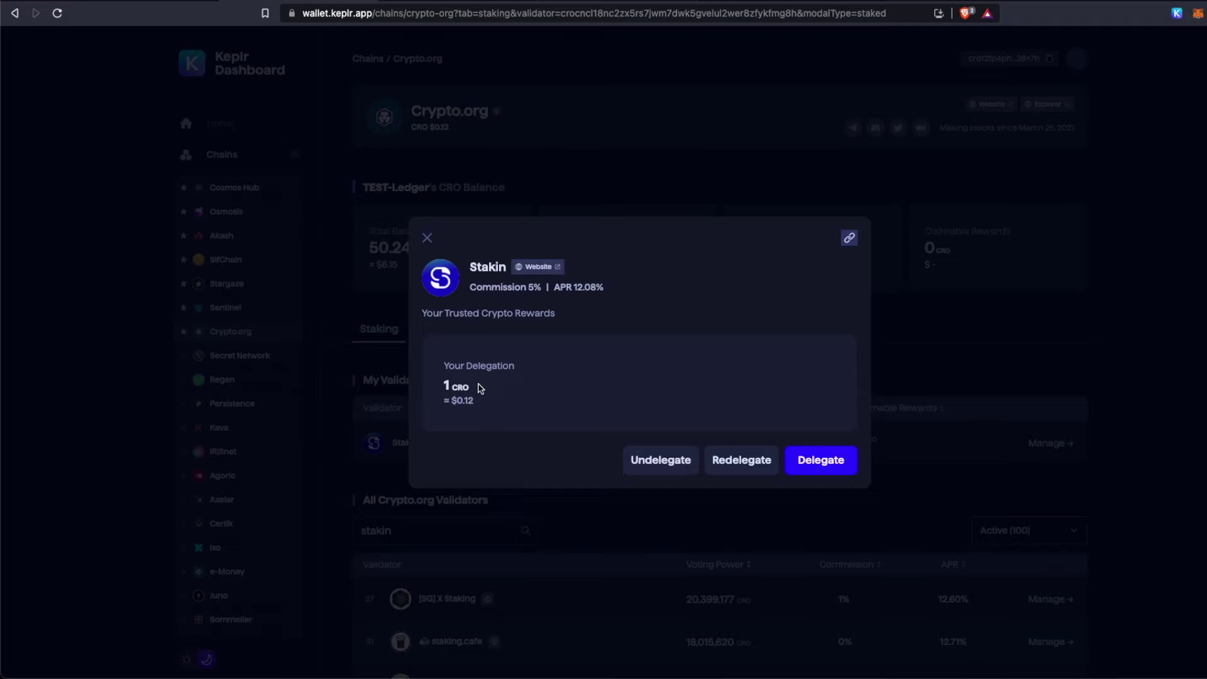
left_click(668, 471)
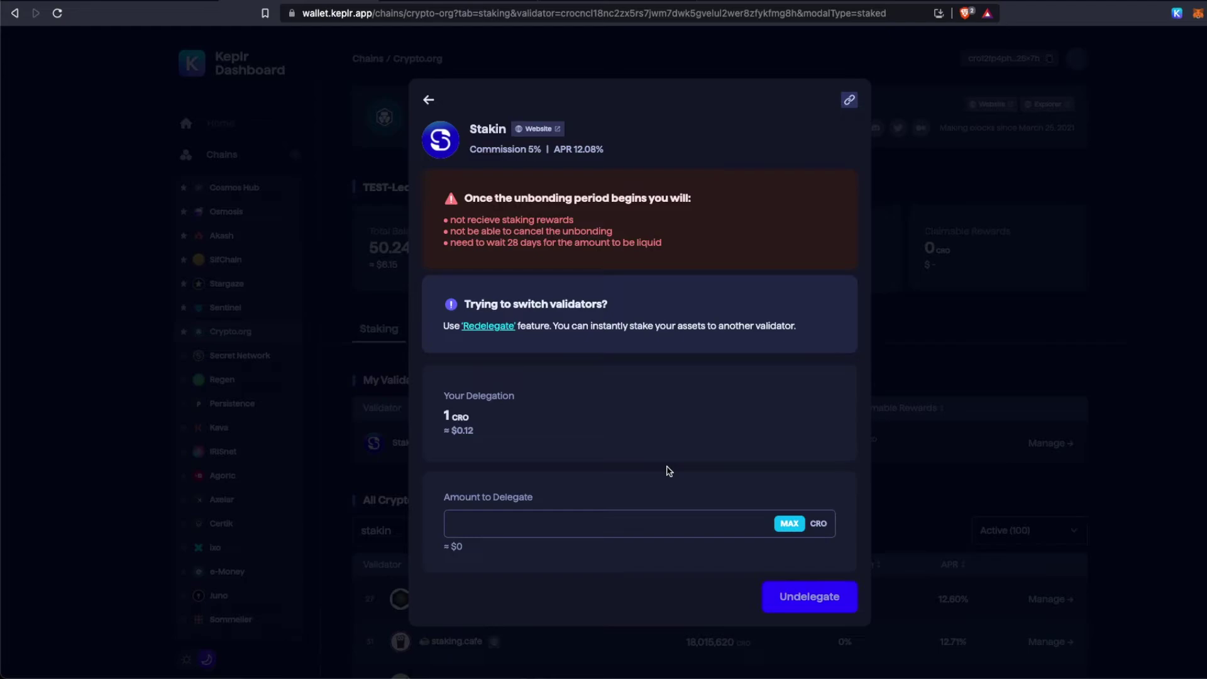
left_click_drag(450, 242, 677, 243)
left_click(677, 244)
- Undelegate the maximum amount, 1 CRO, from Stakin and approve the transaction in Keplr with the Average fee
left_click(798, 529)
left_click(813, 603)
left_click_drag(137, 0, 301, 172)
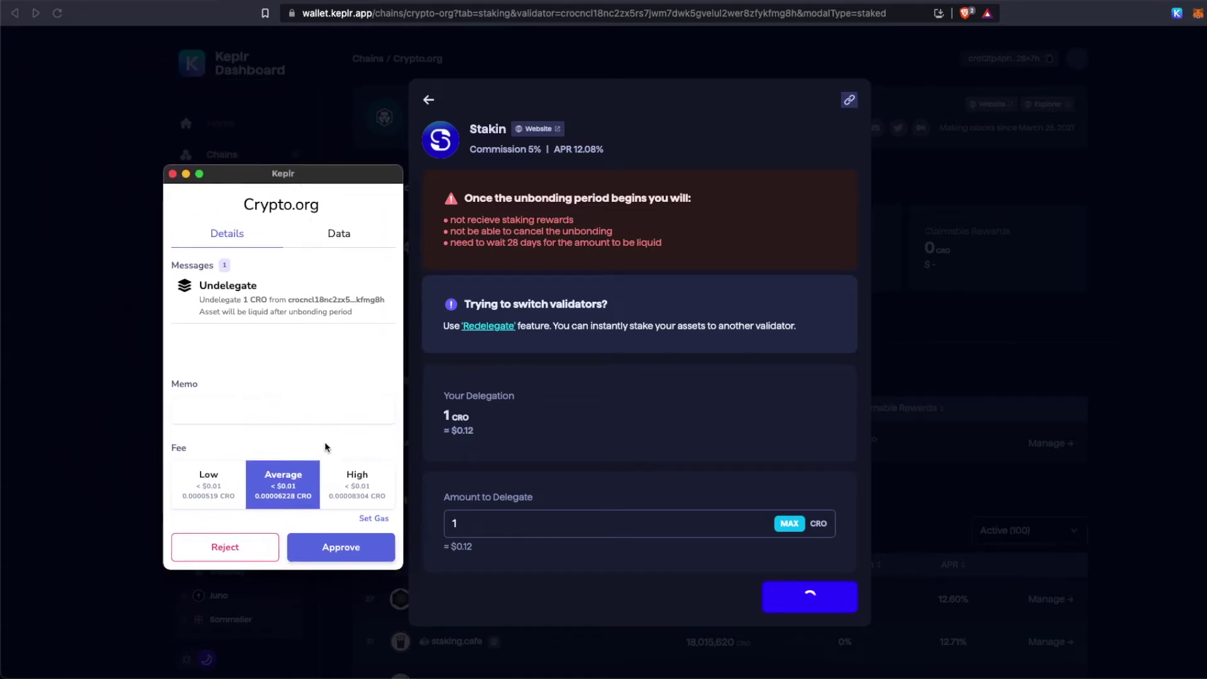
left_click(343, 549)
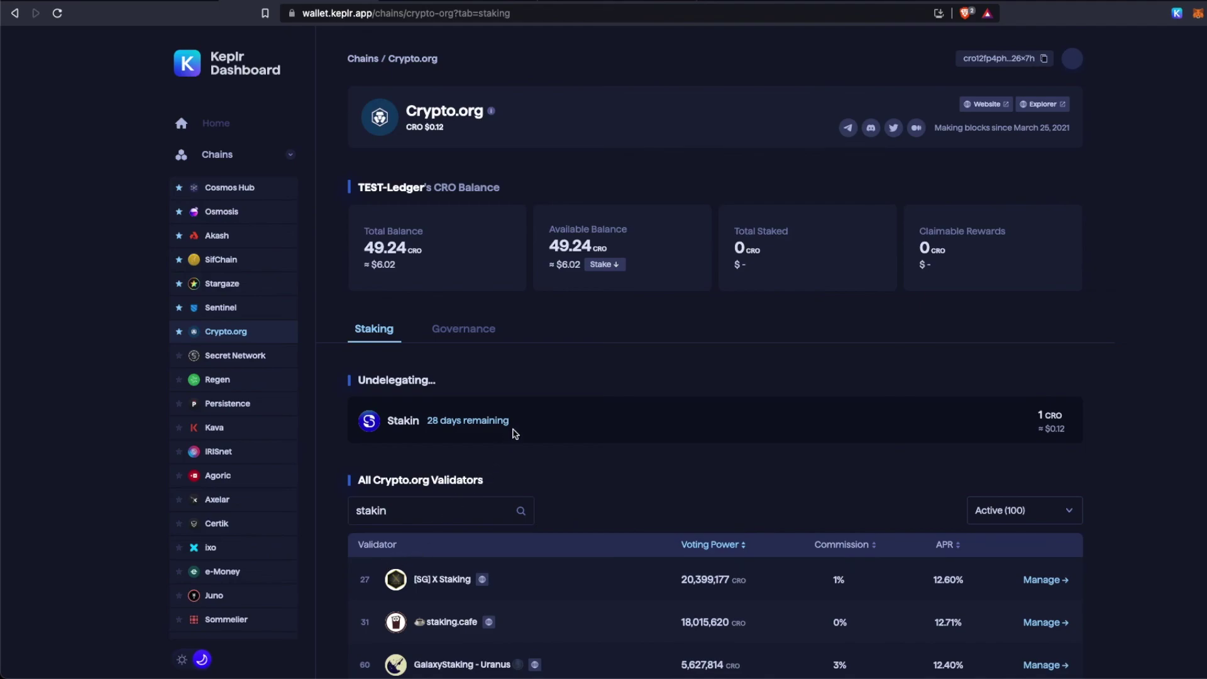
- Check the remaining unbonding time and the CRO amount listed for the Stakin undelegation
left_click_drag(511, 421, 427, 423)
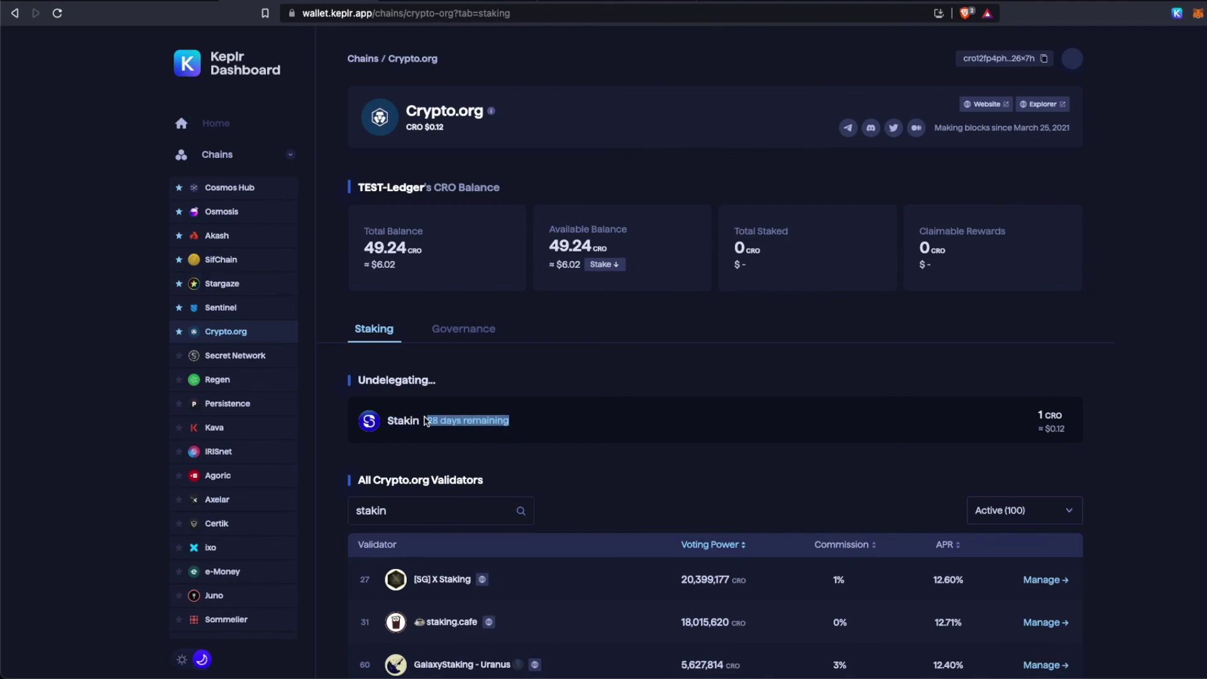
left_click(529, 422)
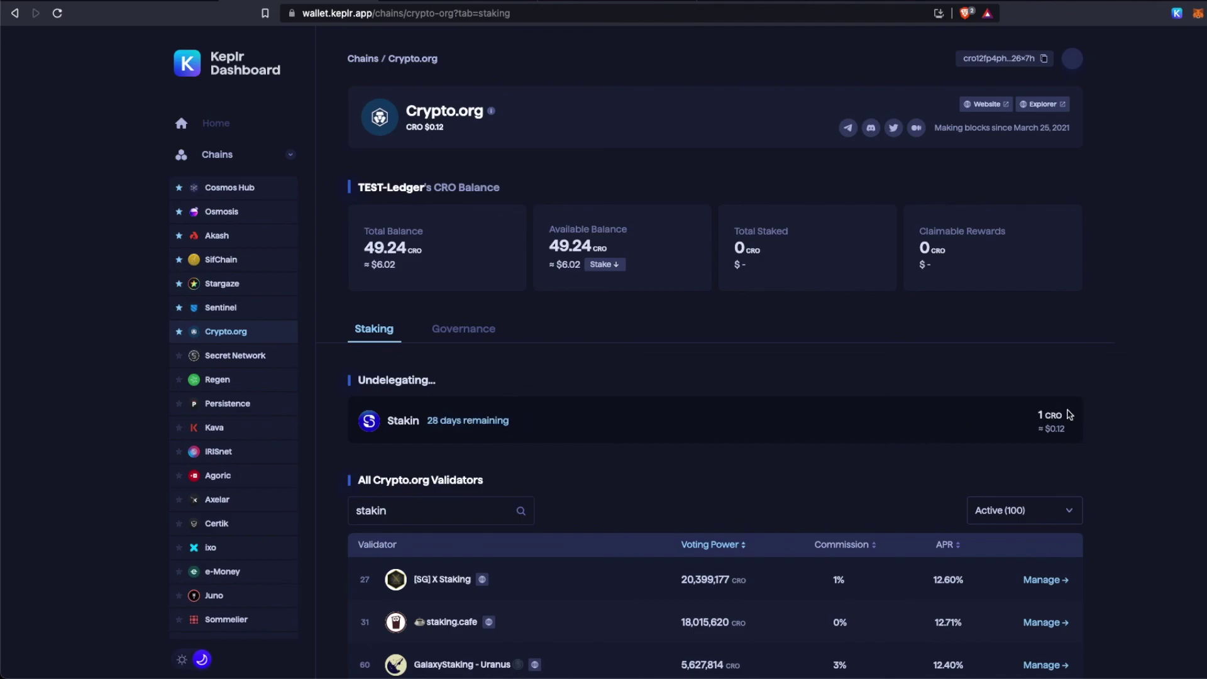
left_click_drag(1072, 415, 1034, 417)
left_click(1020, 431)
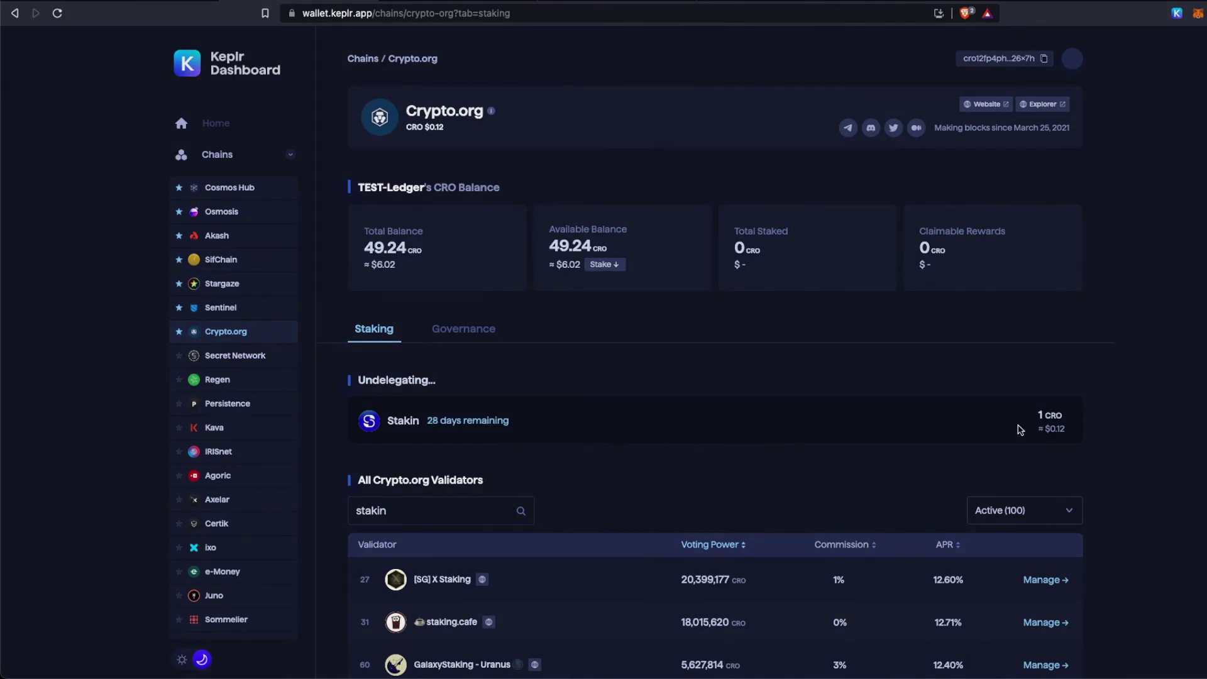